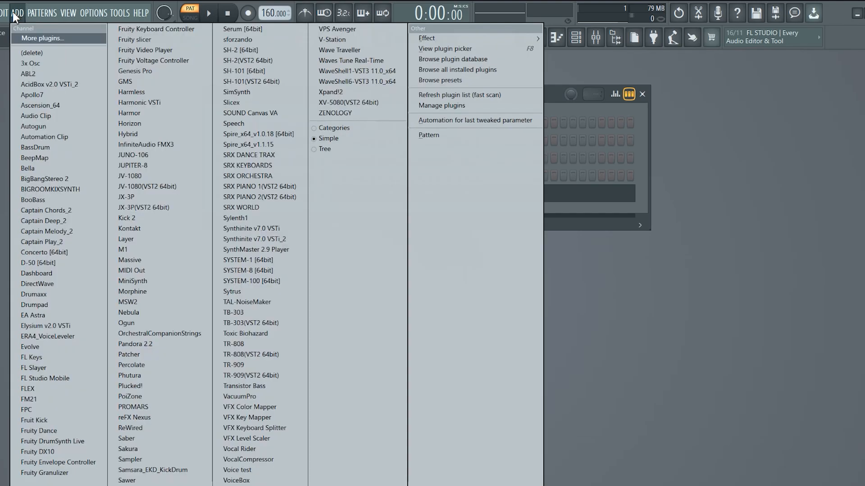
Replace the Sampler channel with the FM21 synth, keeping its notes in the pattern.
click(21, 10)
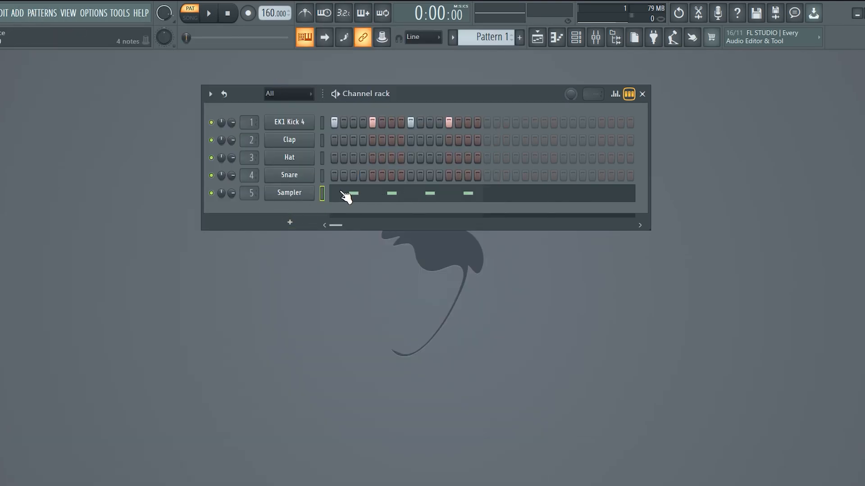
right_click(303, 195)
mouse_move(413, 291)
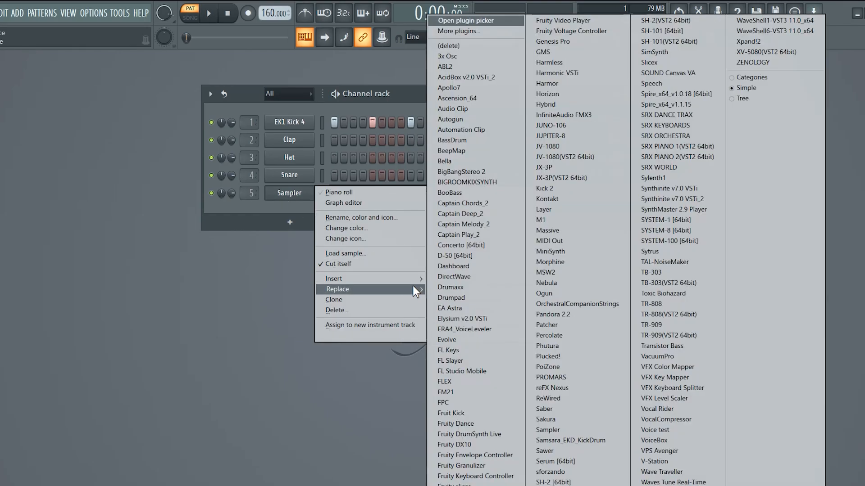
click(455, 392)
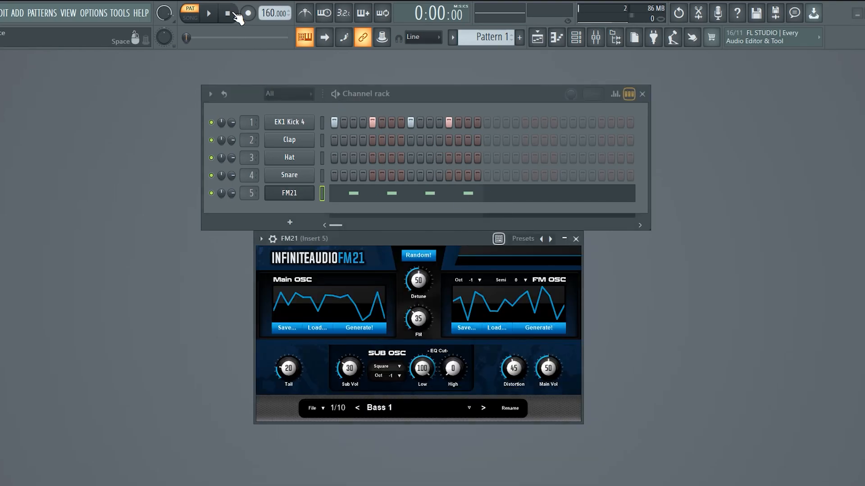
Play the pattern and audition the FM21 presets in order from Bass 1 through Bass 10.
click(209, 14)
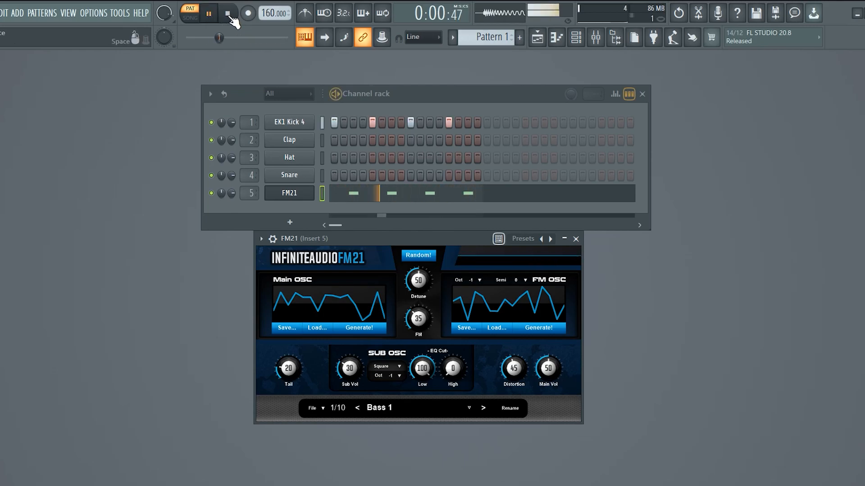
click(230, 16)
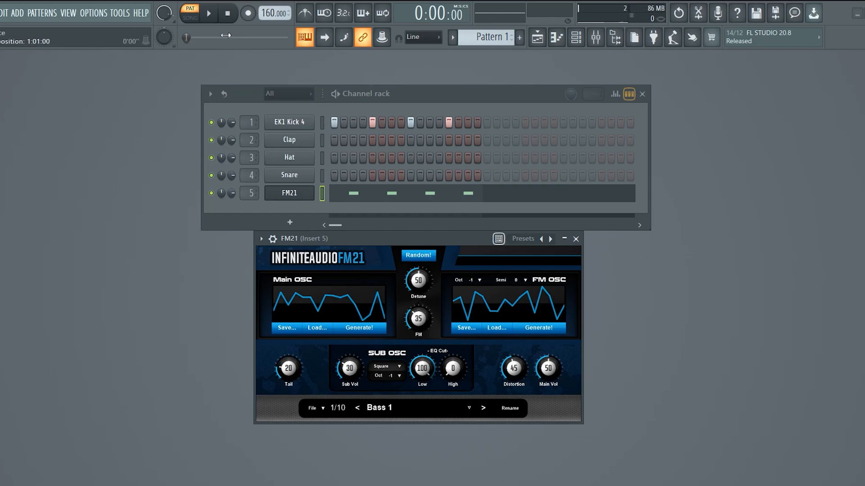
click(212, 20)
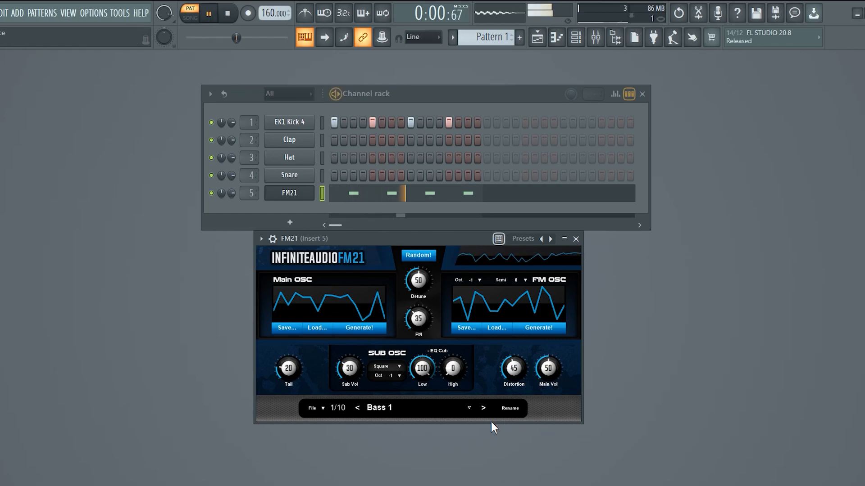
click(483, 408)
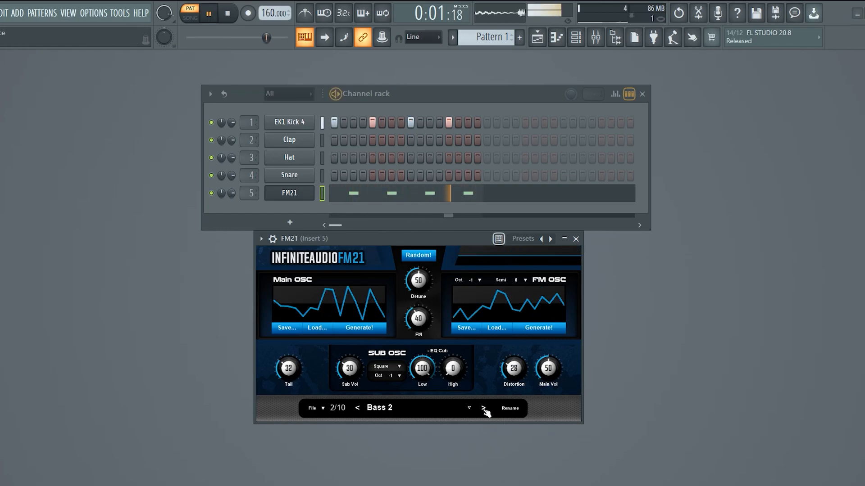
click(484, 408)
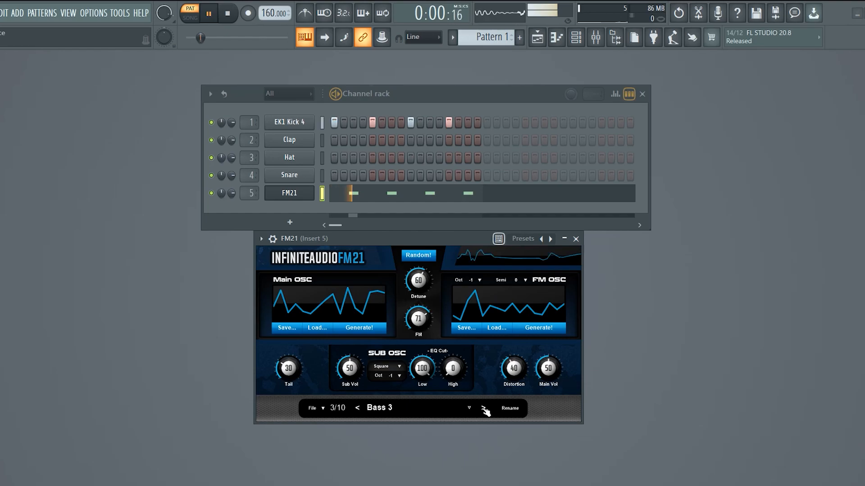
click(484, 409)
click(484, 408)
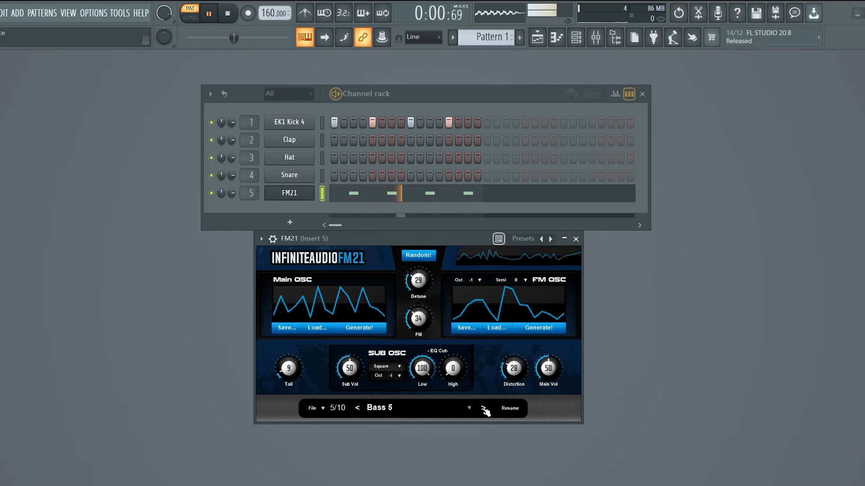
click(484, 408)
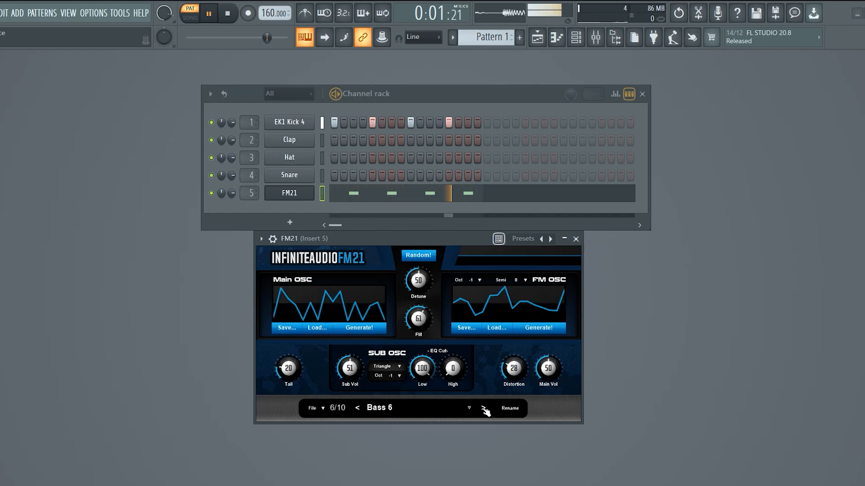
click(484, 409)
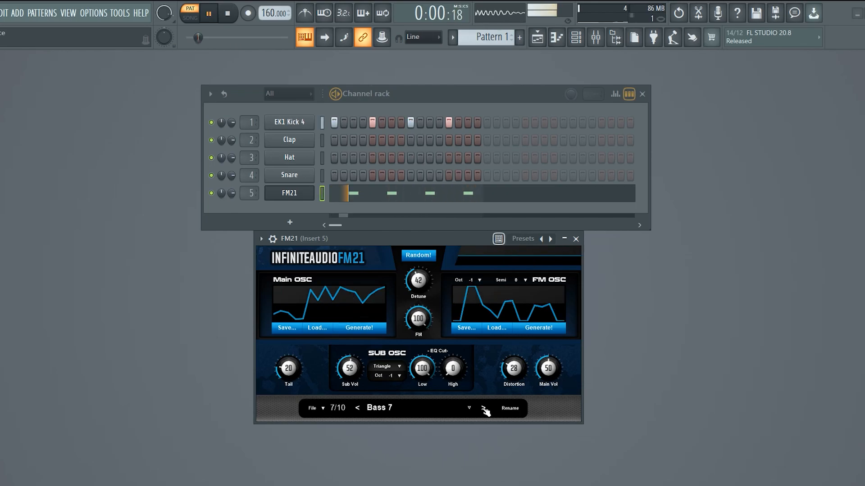
click(484, 408)
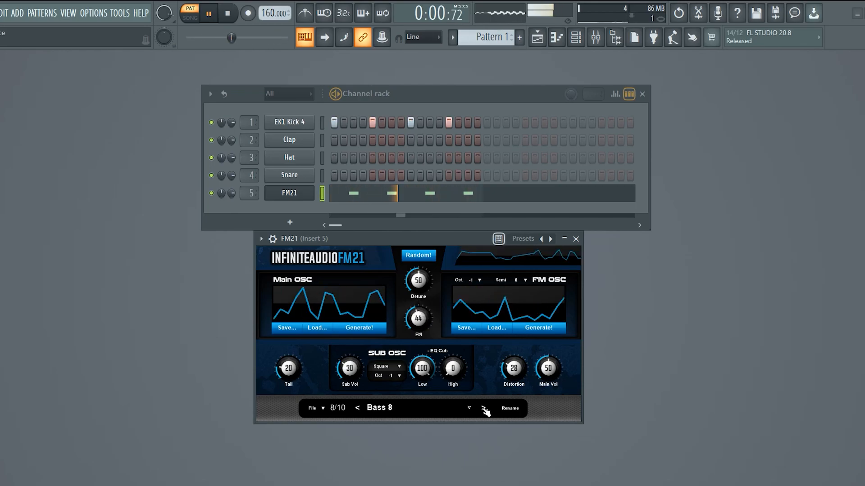
click(483, 409)
click(484, 409)
Load the Bass 1 preset in FM21 and stop playback.
click(383, 408)
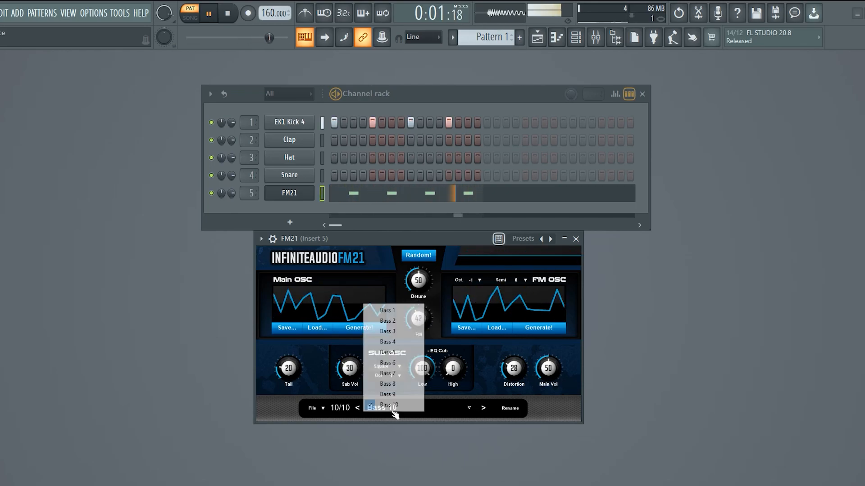
click(388, 311)
click(227, 13)
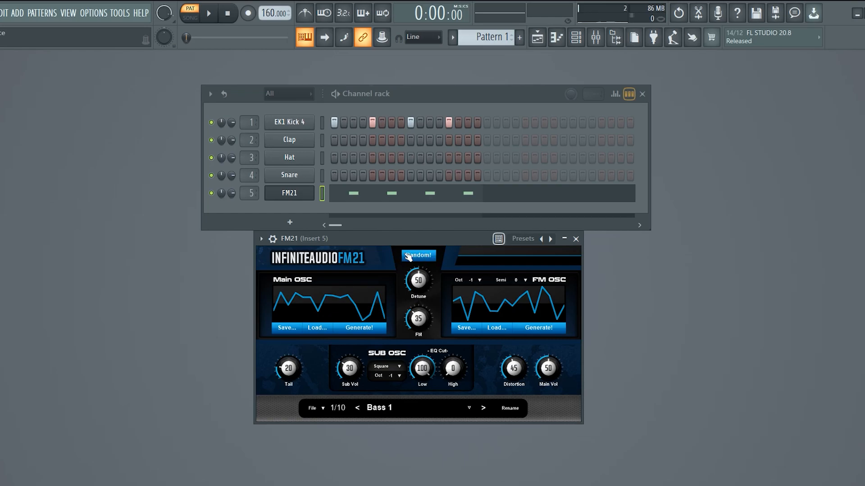
Randomize the FM21 patch repeatedly while listening to the pattern, then stop playback.
click(423, 260)
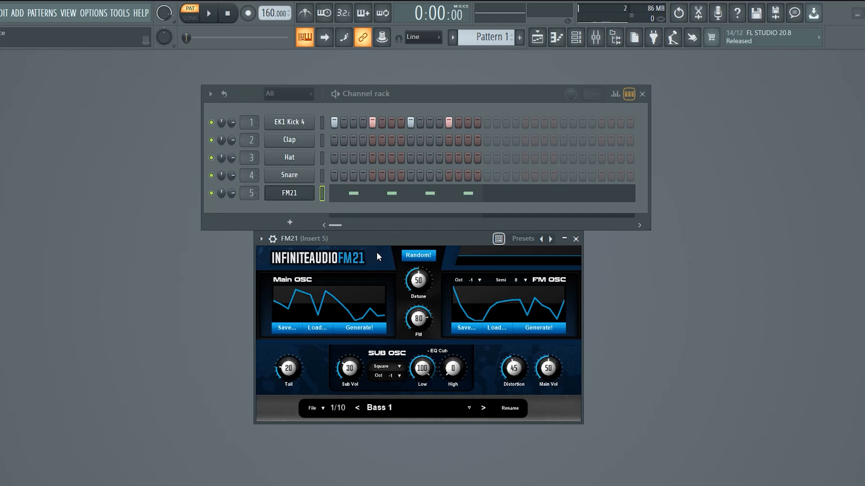
click(208, 14)
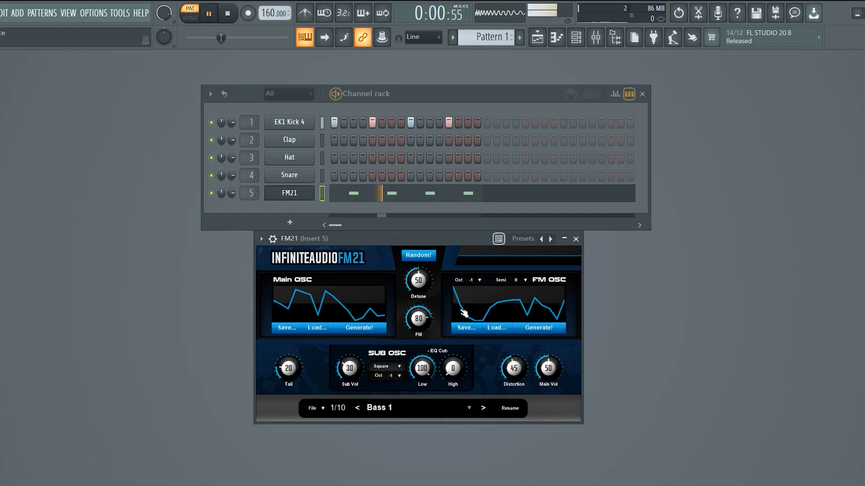
click(419, 256)
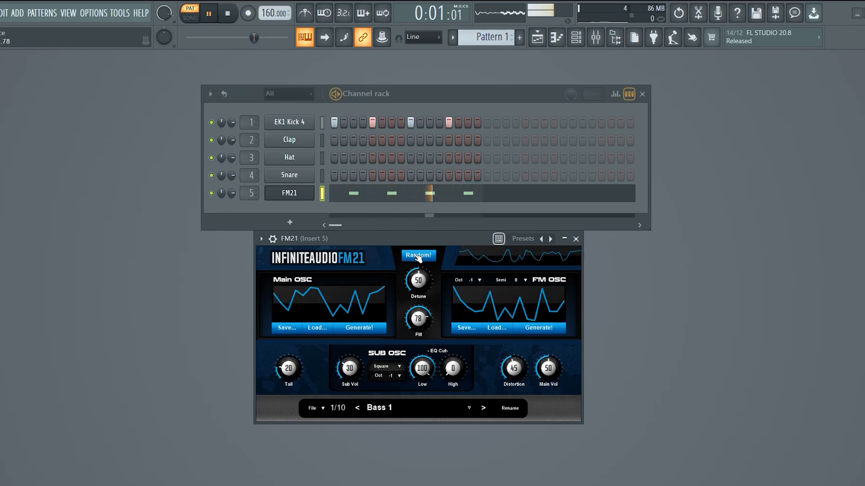
click(419, 255)
click(419, 256)
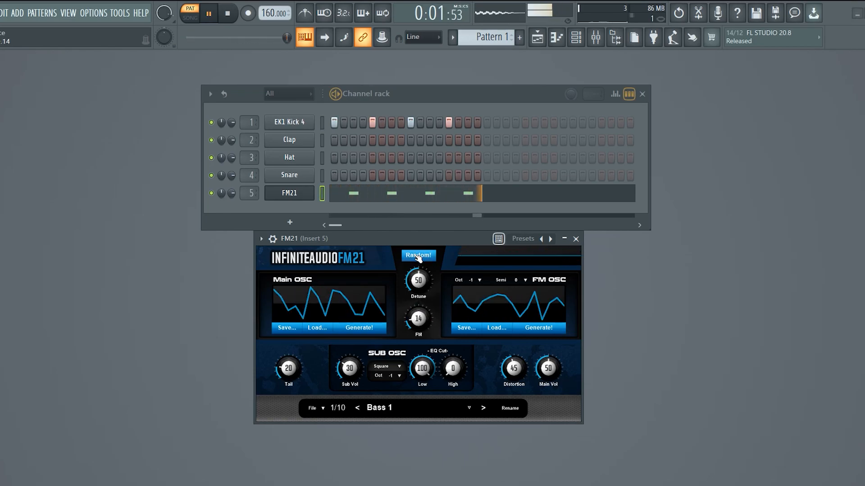
click(418, 256)
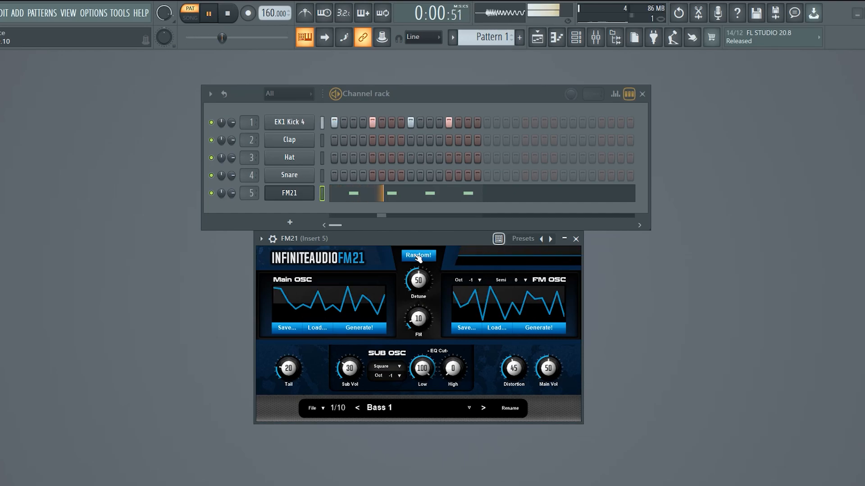
click(418, 256)
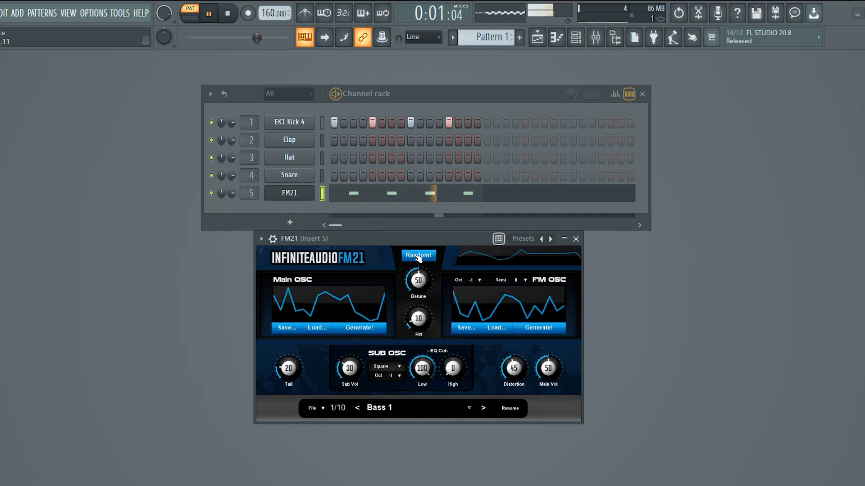
click(418, 256)
click(419, 256)
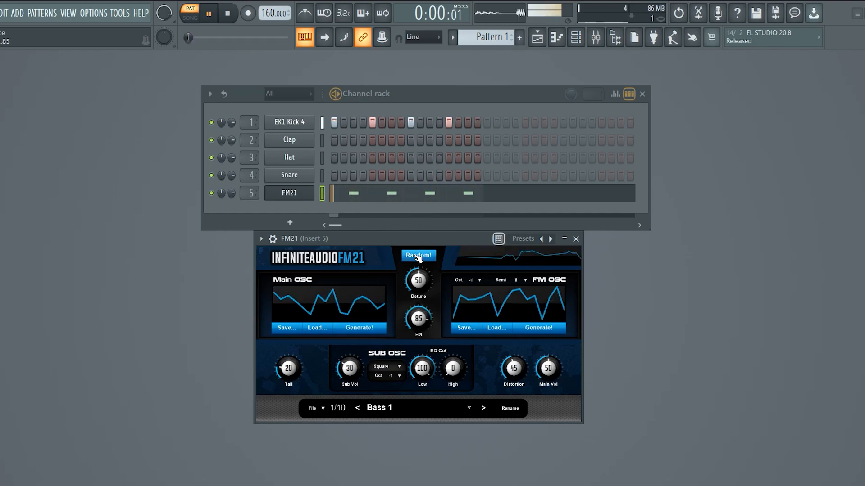
click(419, 256)
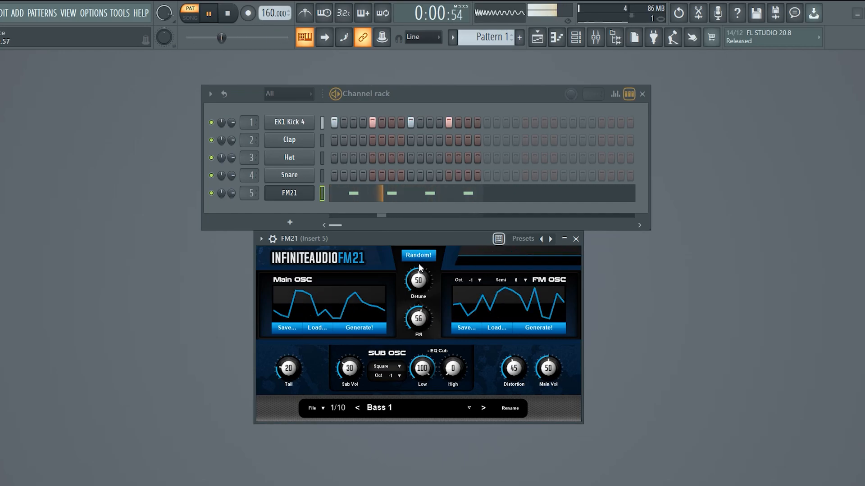
click(419, 255)
click(225, 18)
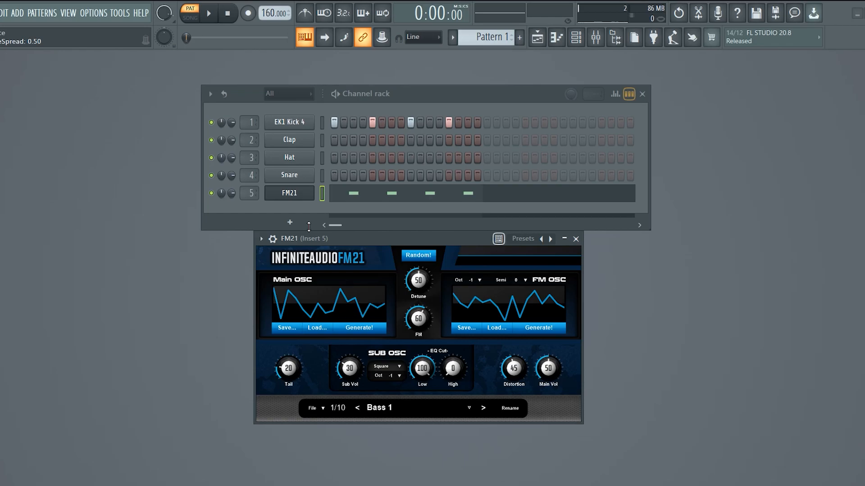
Vary the FM21 Detune amount while the pattern plays, return it to 50 and stop playback.
click(215, 13)
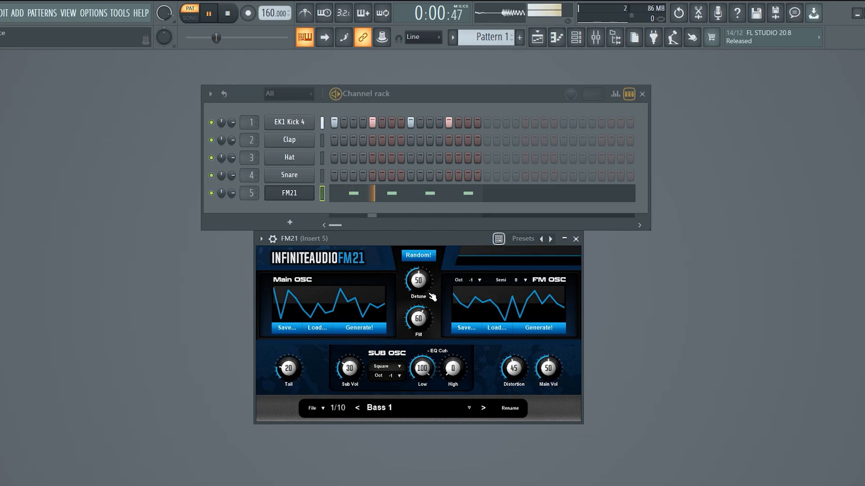
drag(423, 280, 422, 289)
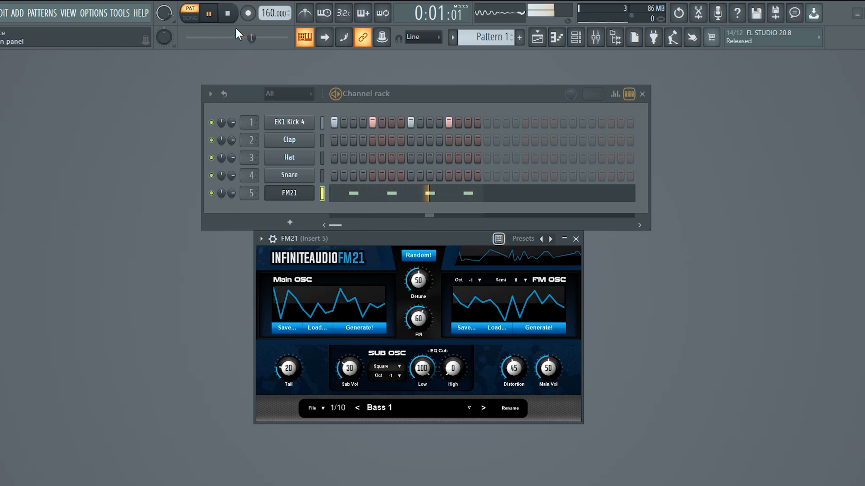
click(228, 14)
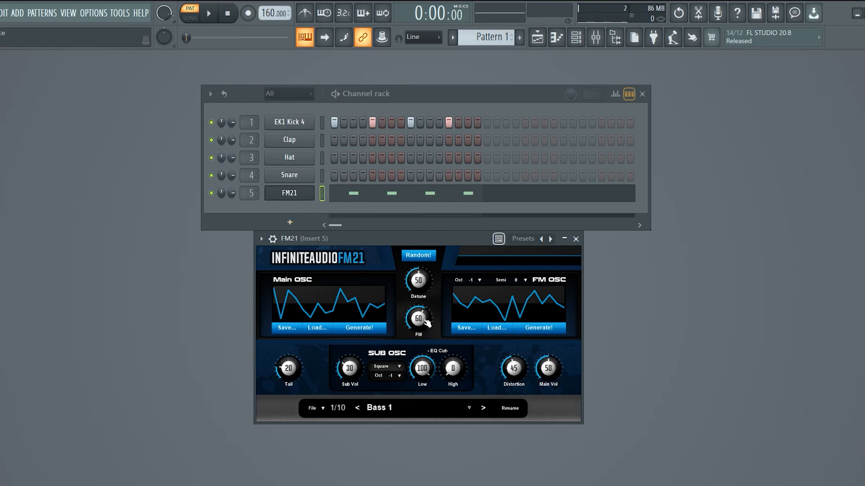
Set both the FM amount and the Sub Vol of FM21 to 0.
drag(423, 315, 423, 321)
double_click(422, 320)
drag(352, 366, 352, 371)
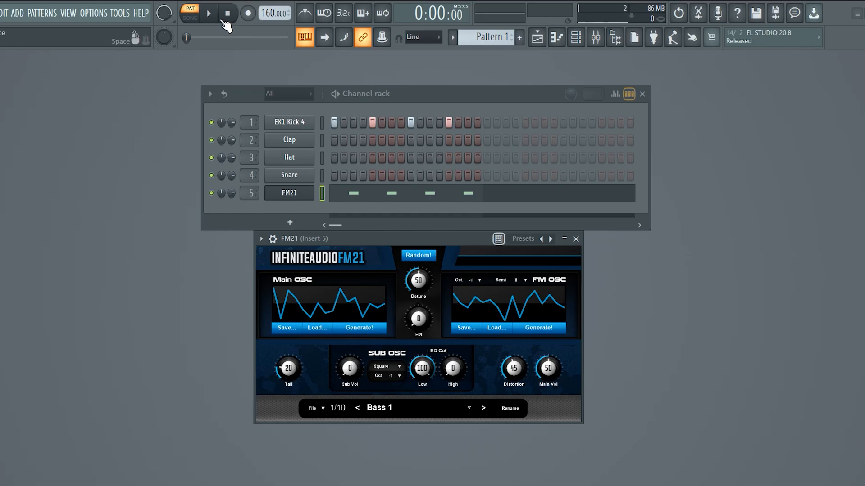
Mute the EK1 Kick 4 channel during playback, then stop the pattern.
click(209, 15)
click(212, 122)
key(space)
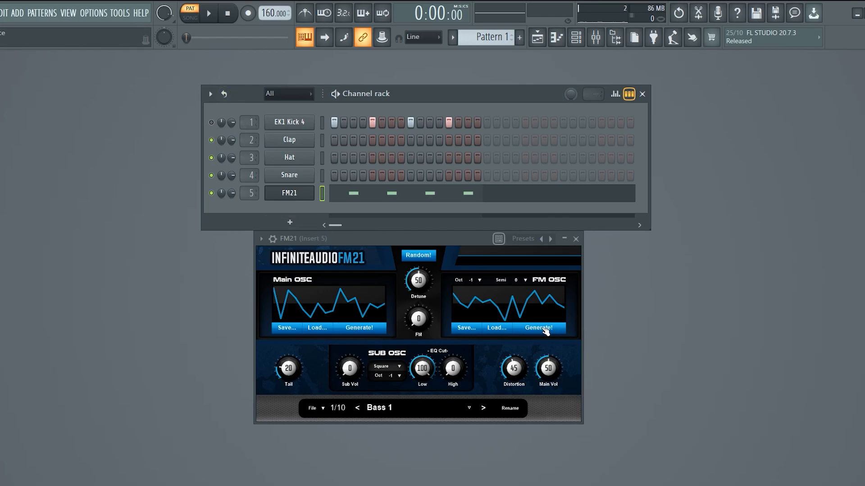
Generate several new Main OSC waveforms while the pattern plays, then stop playback.
click(209, 13)
click(360, 332)
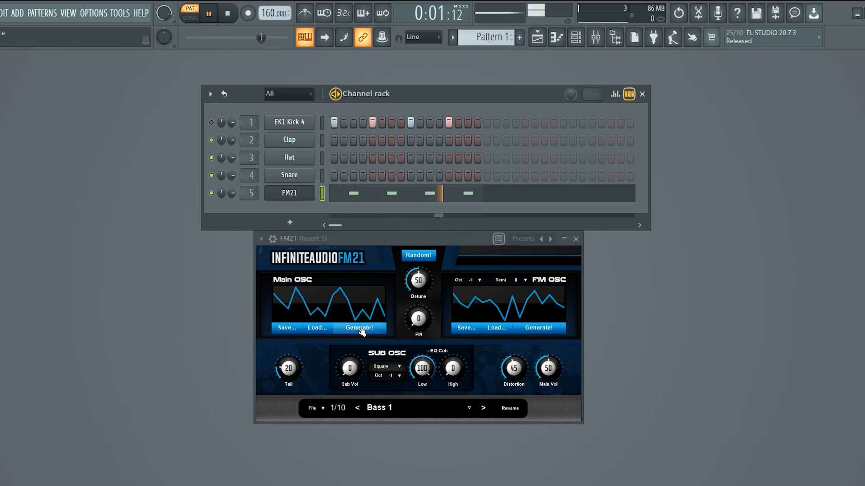
click(360, 332)
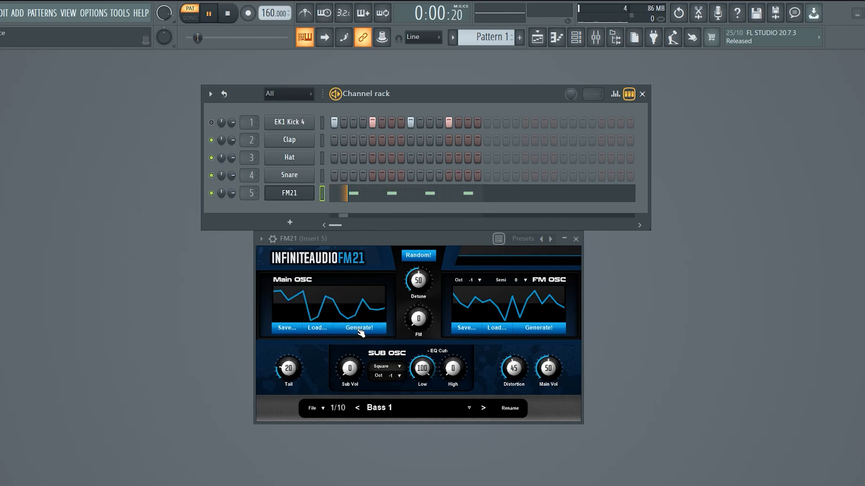
click(360, 333)
click(360, 332)
click(223, 15)
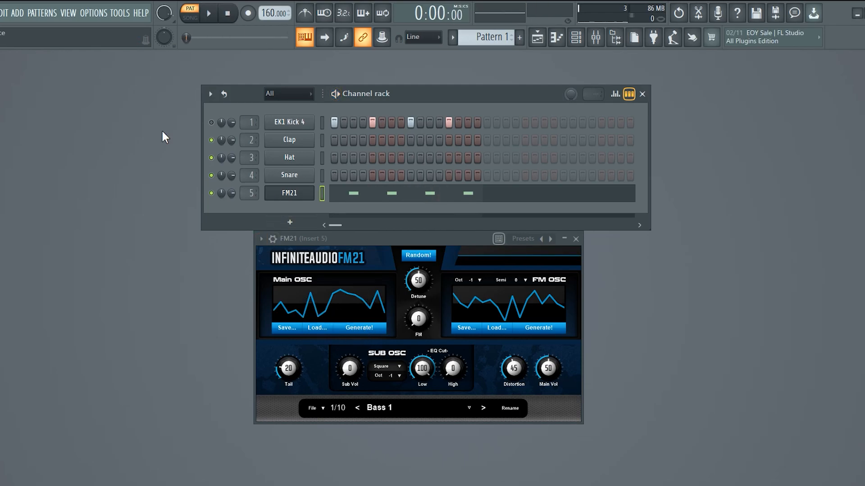
Draw a Main OSC waveform by hand during playback, then generate random waveforms for the Main OSC and FM OSC.
click(209, 14)
mouse_move(285, 311)
mouse_down()
mouse_move(367, 291)
mouse_move(363, 315)
mouse_move(311, 303)
mouse_move(277, 307)
mouse_move(342, 292)
mouse_move(352, 317)
mouse_move(365, 311)
mouse_move(306, 302)
mouse_move(324, 308)
mouse_move(381, 286)
mouse_move(380, 298)
mouse_move(311, 299)
mouse_move(386, 306)
mouse_move(293, 305)
mouse_move(363, 299)
mouse_move(375, 316)
mouse_up()
click(361, 327)
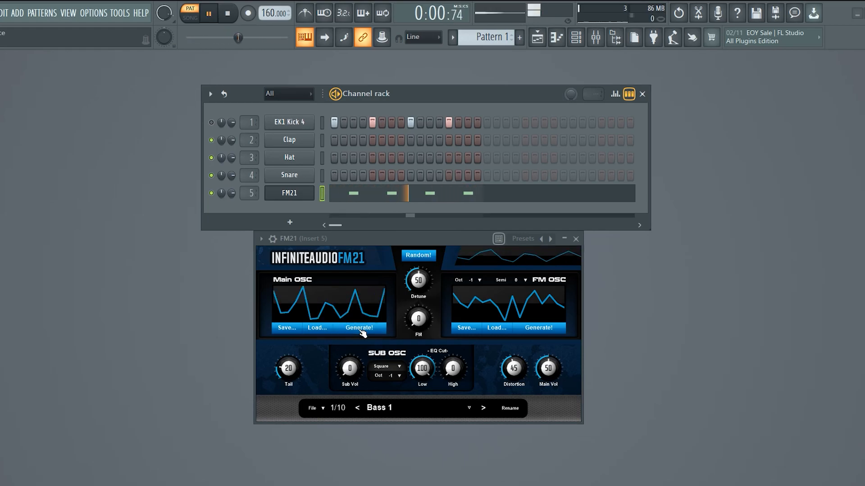
click(360, 327)
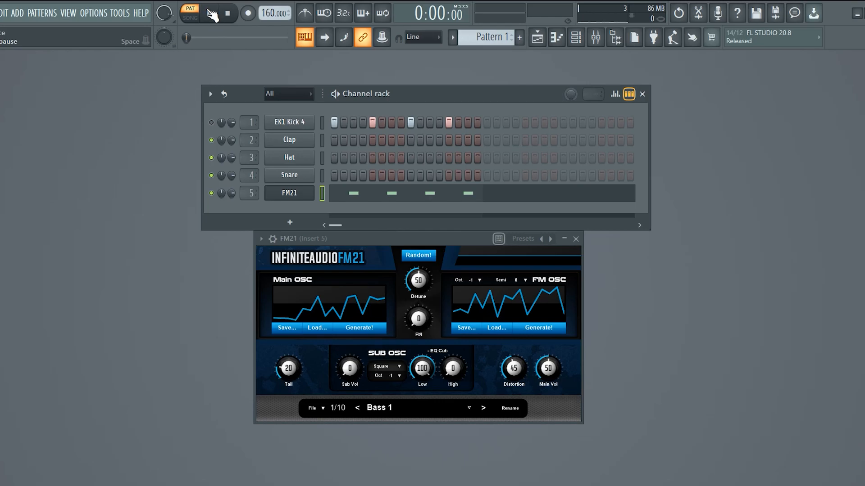
Raise the FM amount to 50 while the pattern plays.
click(211, 13)
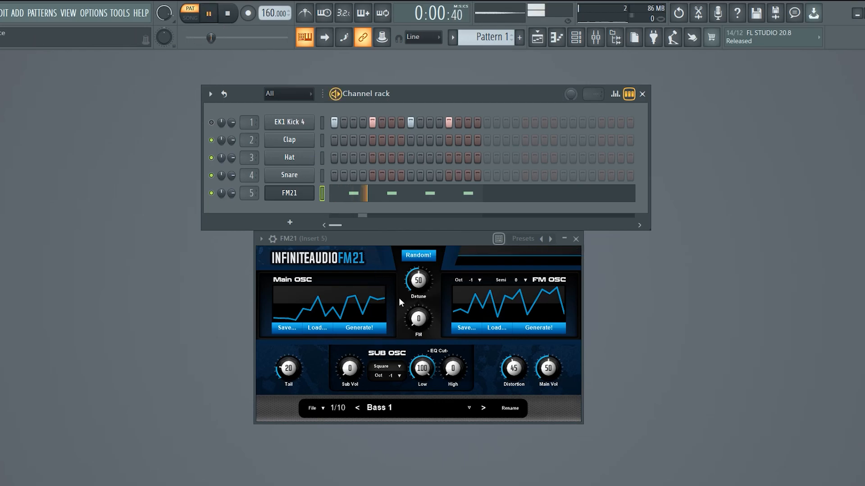
drag(419, 319, 419, 288)
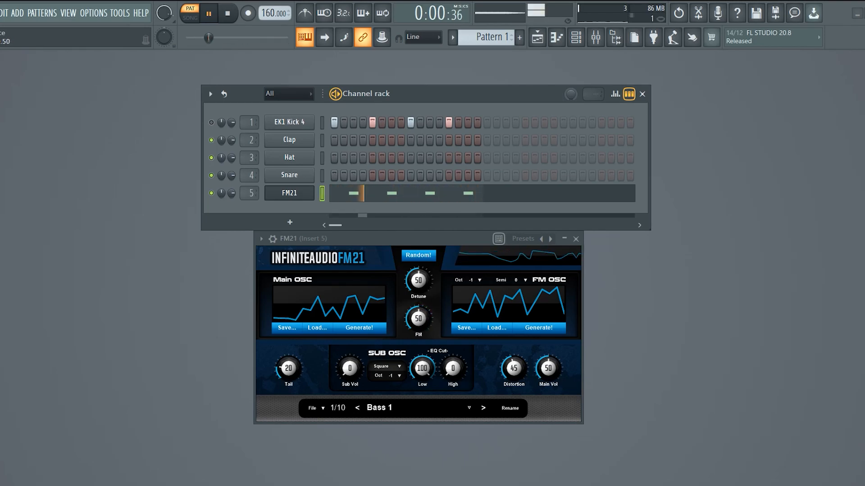
Reset the FM amount to its default of 50 and stop the pattern.
double_click(420, 317)
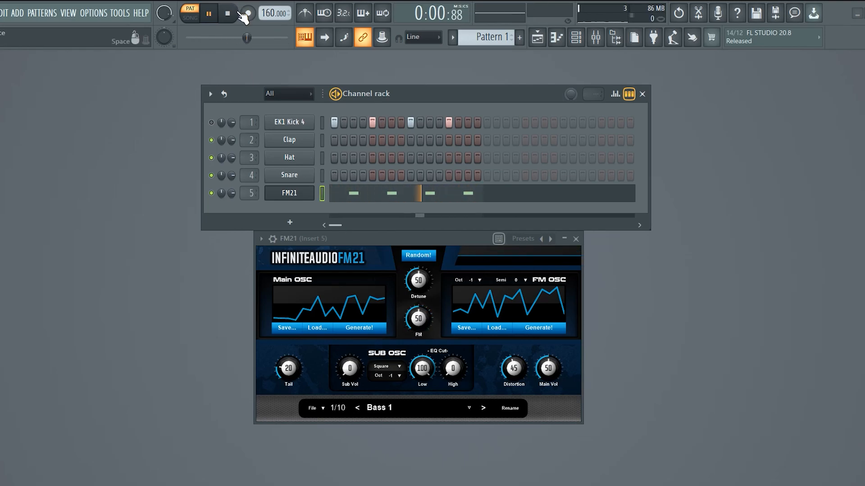
key(space)
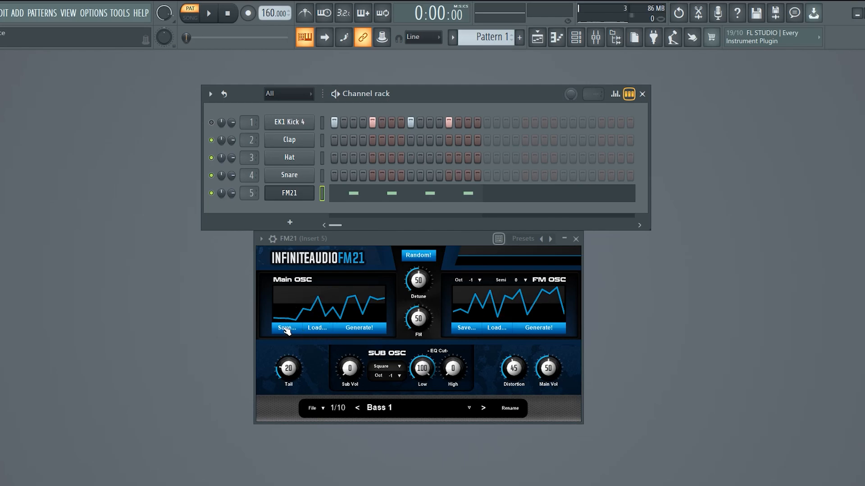
key(ctrl+s)
Lower the Tail to 0 and inspect the FM21 channel's notes in the piano roll.
drag(287, 372, 287, 385)
click(362, 198)
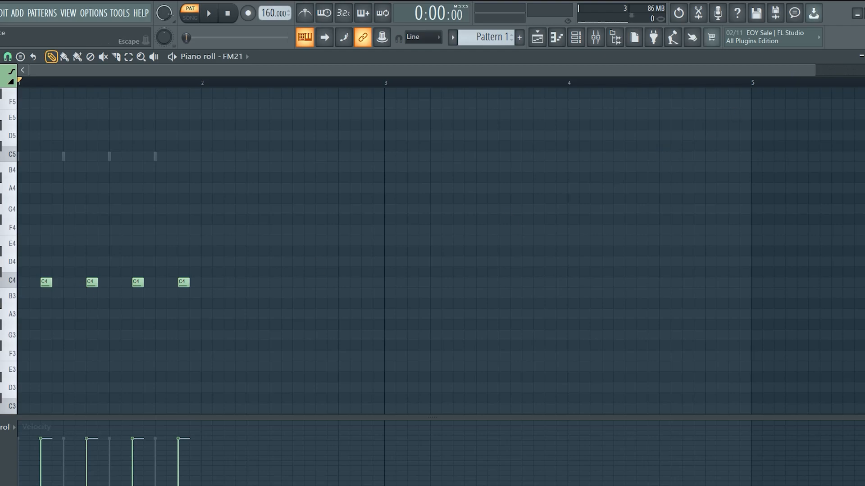
key(Escape)
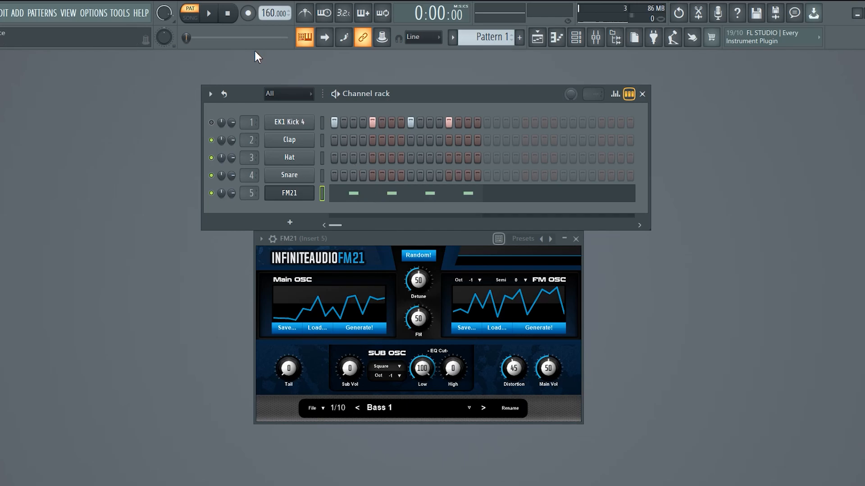
Audition the pattern, then unmute the EK1 Kick 4 channel and play it again briefly.
click(208, 13)
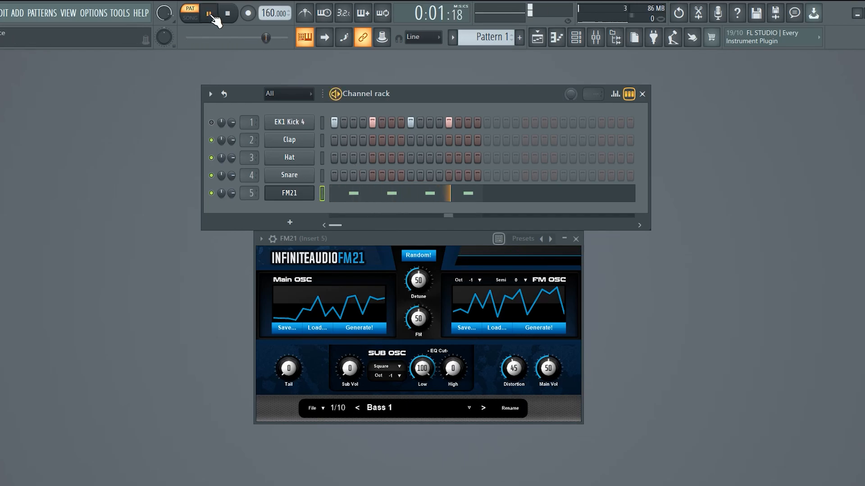
click(227, 14)
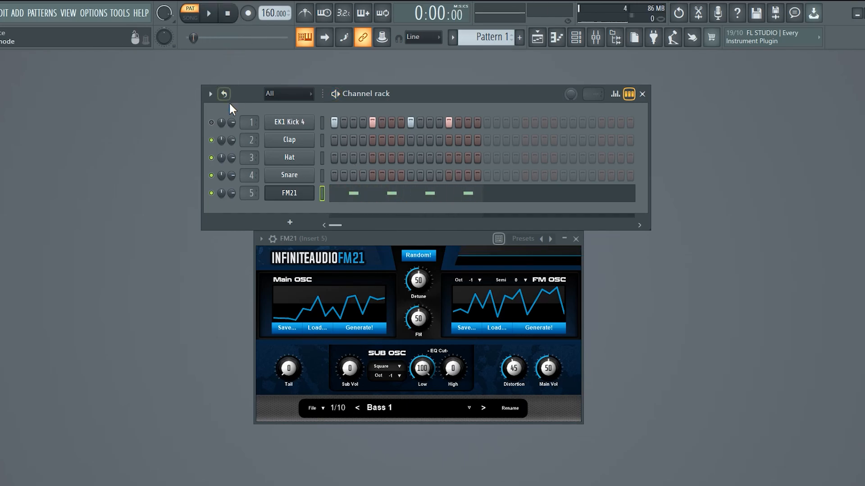
click(209, 14)
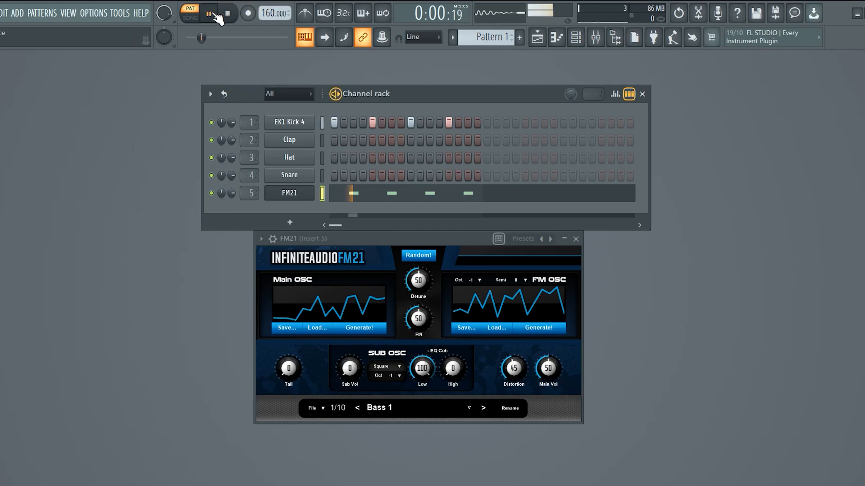
click(228, 14)
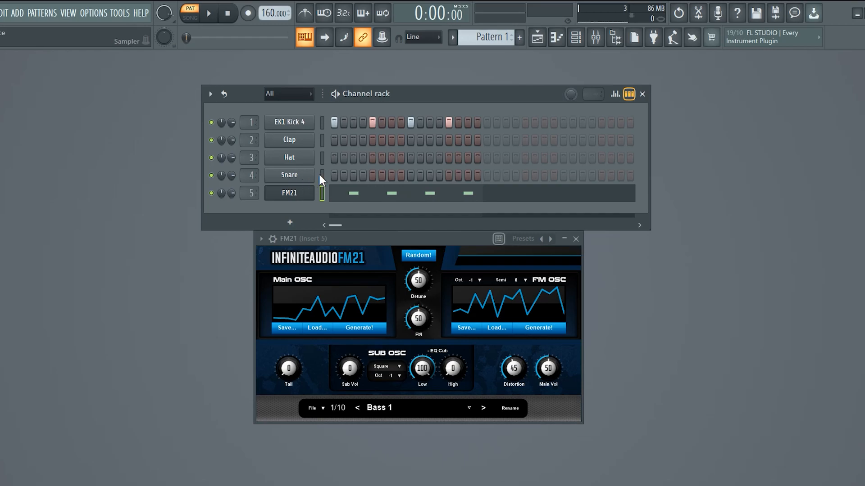
Raise the Tail to 28 while the pattern plays, then stop playback.
click(209, 14)
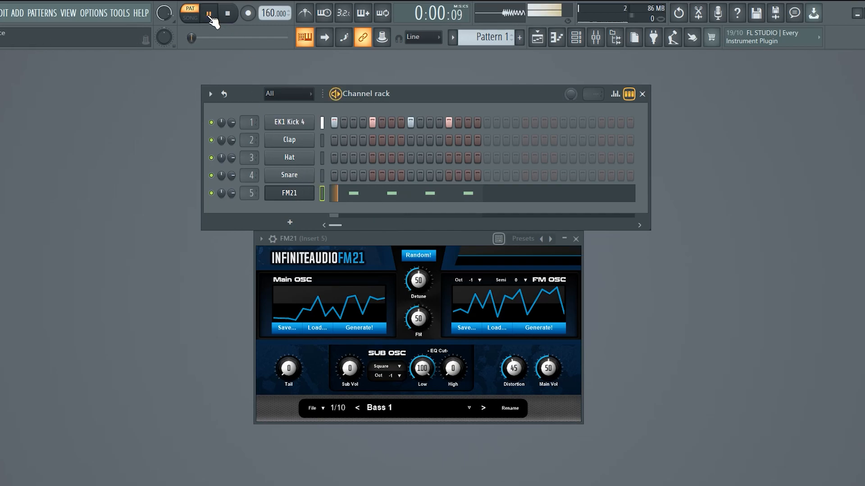
drag(292, 384, 294, 375)
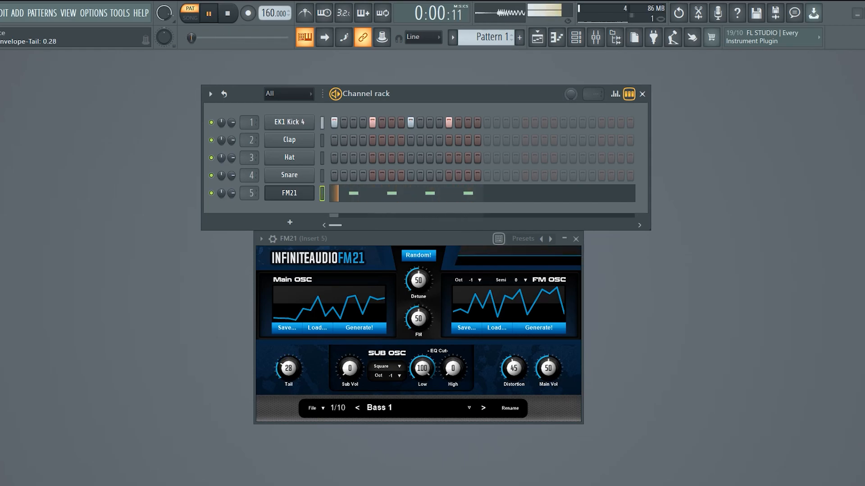
click(229, 23)
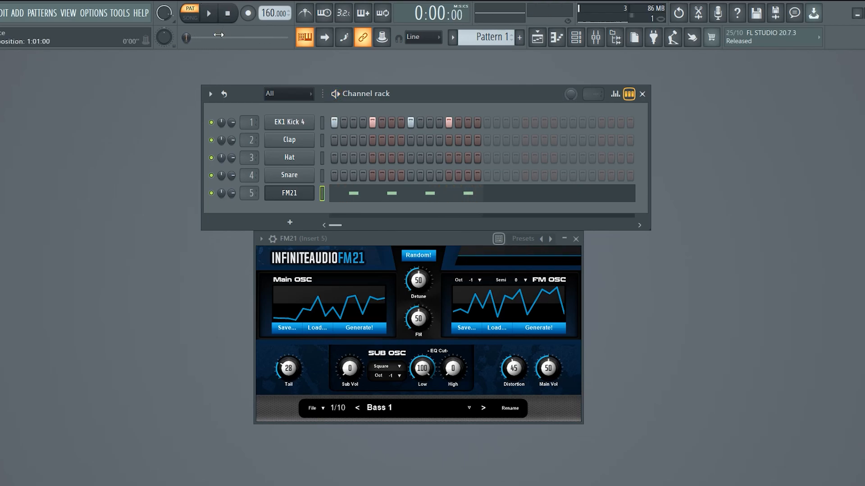
Check the FM21 note lengths in the piano roll, then shorten the Tail to 14.
click(366, 197)
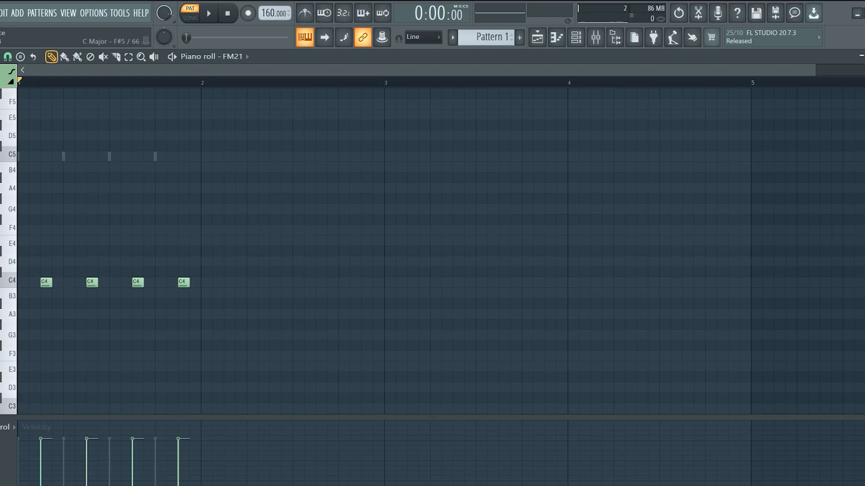
click(864, 56)
drag(292, 383, 292, 385)
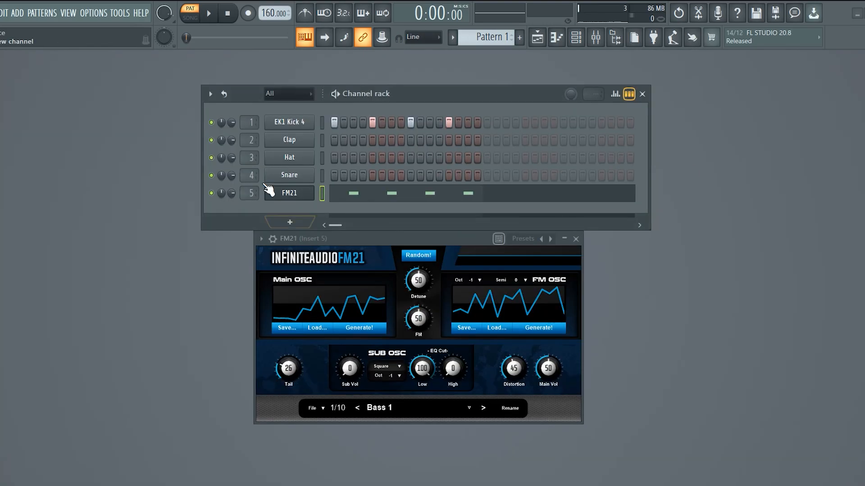
drag(284, 367, 284, 369)
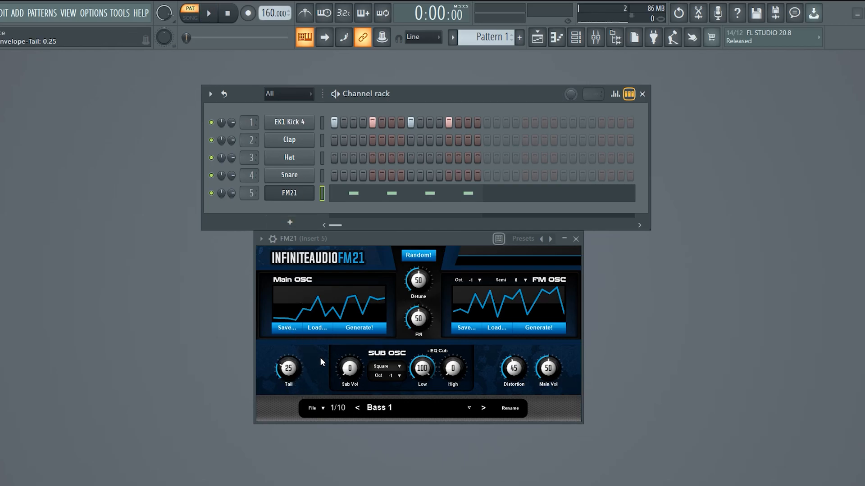
scroll(300, 370, down, 5)
scroll(423, 329, down, 6)
scroll(425, 283, down, 5)
scroll(425, 283, up, 5)
scroll(424, 324, up, 6)
Reset the Main OSC waveform to a flat line, then generate several new random waveforms for it.
drag(342, 302, 342, 303)
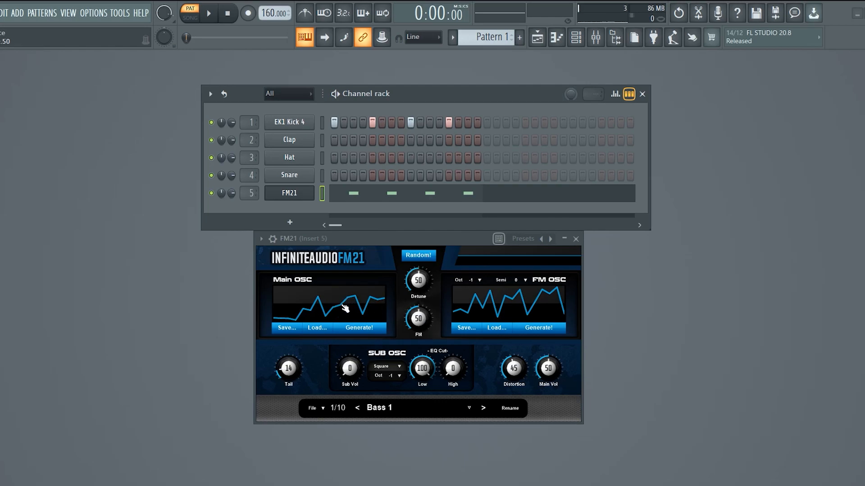
right_click(347, 306)
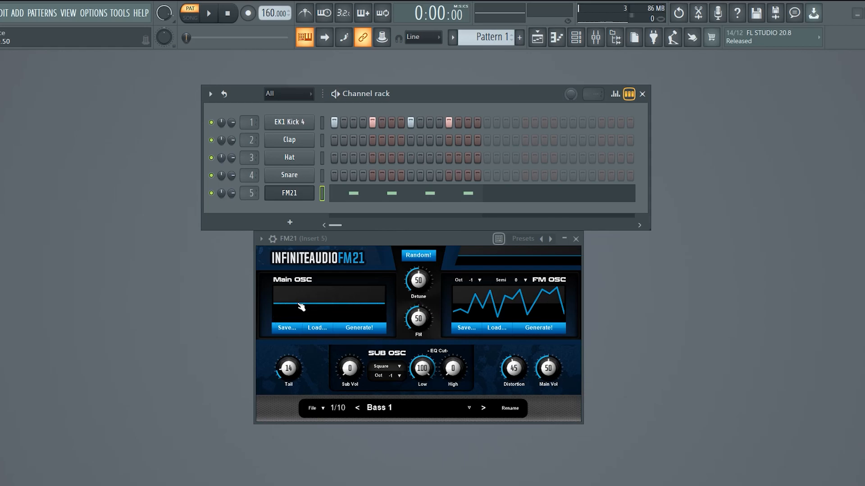
click(358, 332)
click(359, 332)
click(358, 332)
click(359, 332)
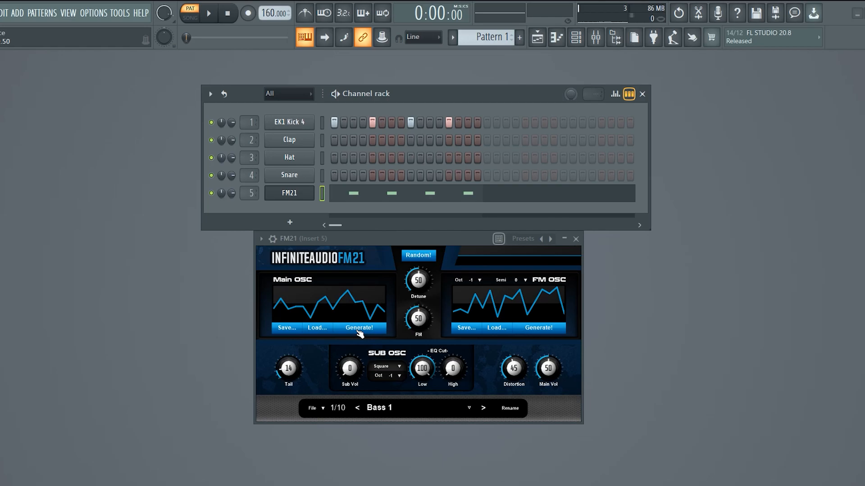
Set the Sub Vol to 50 and the Distortion to 40, returning the High EQ cut to 0.
double_click(358, 372)
double_click(461, 374)
drag(460, 369, 452, 406)
drag(514, 369, 514, 372)
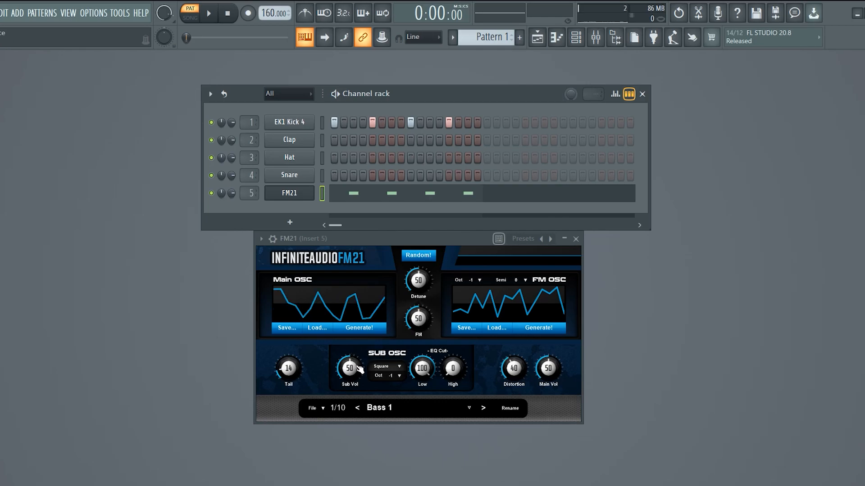
Lower the Sub Vol to 0, raise it to 100 while the pattern plays, then stop playback.
drag(359, 369, 359, 405)
click(209, 13)
drag(352, 380, 351, 329)
click(227, 13)
Audition the SUB OSC with the Sine, Sawtooth, Triangle and Square waveforms during playback, returning to Sine.
click(390, 368)
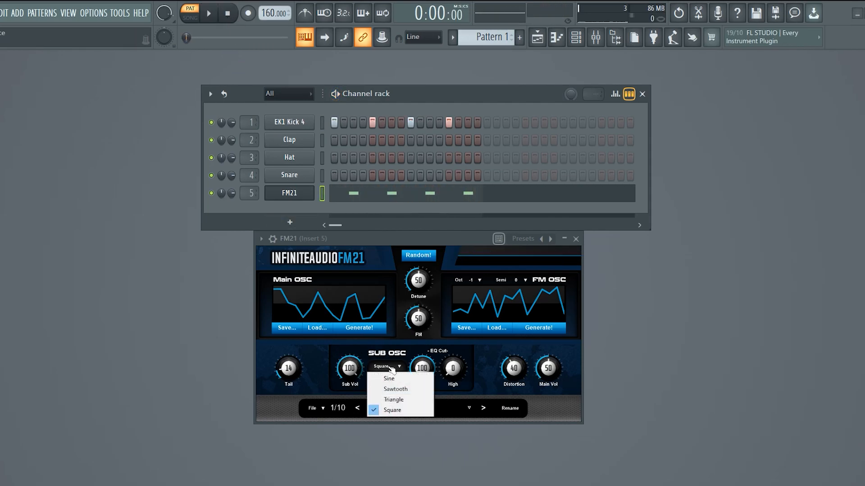
click(391, 380)
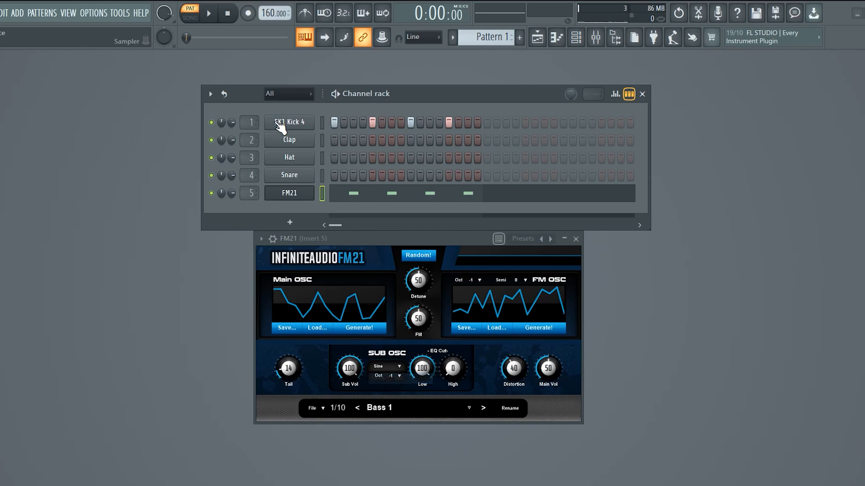
key(space)
click(387, 367)
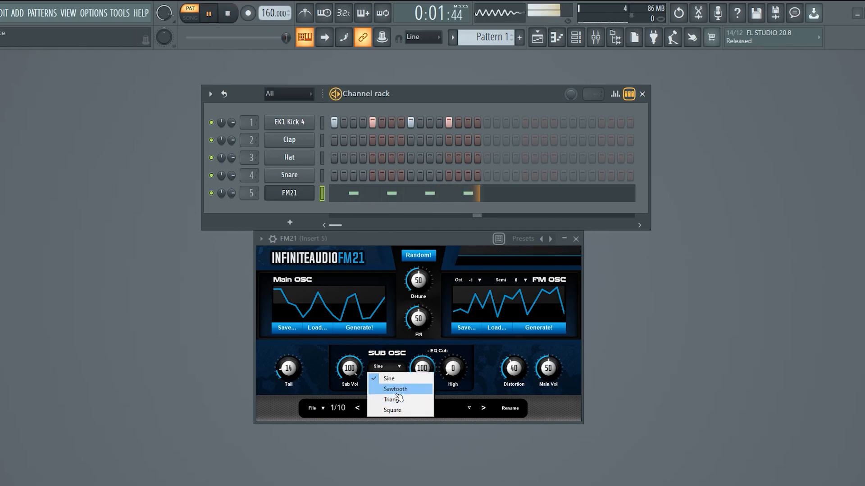
click(395, 389)
click(386, 367)
click(400, 400)
click(386, 366)
click(392, 409)
click(388, 368)
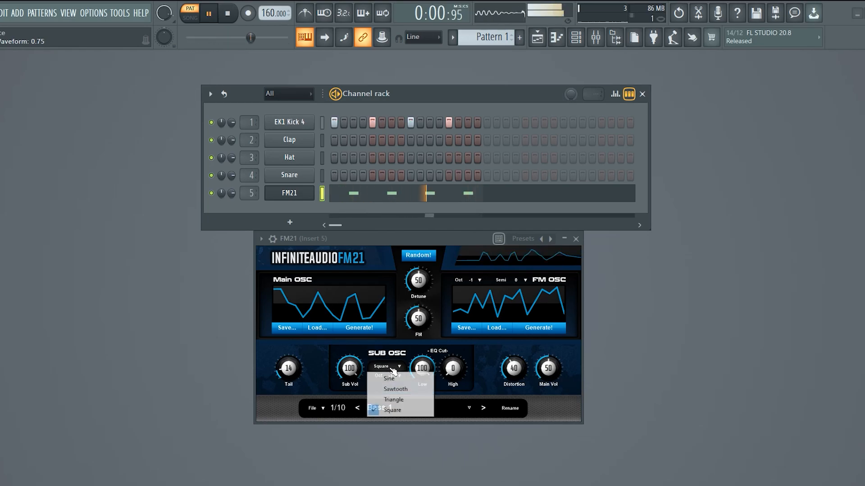
click(390, 379)
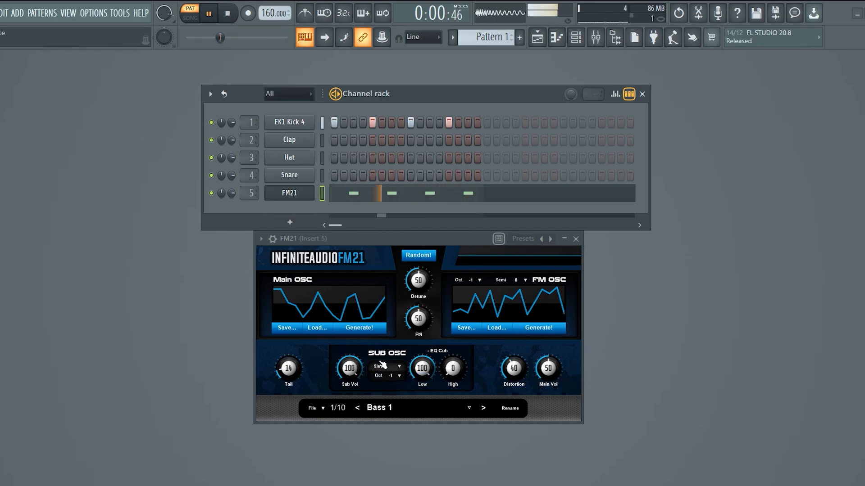
Switch the SUB OSC waveform to Triangle and finally Sawtooth during playback, then stop the pattern.
click(386, 367)
click(391, 400)
click(387, 366)
click(390, 388)
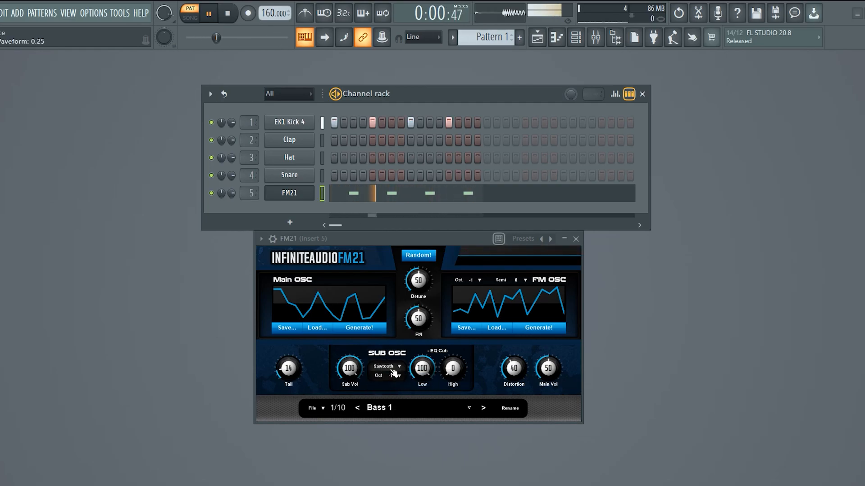
click(234, 20)
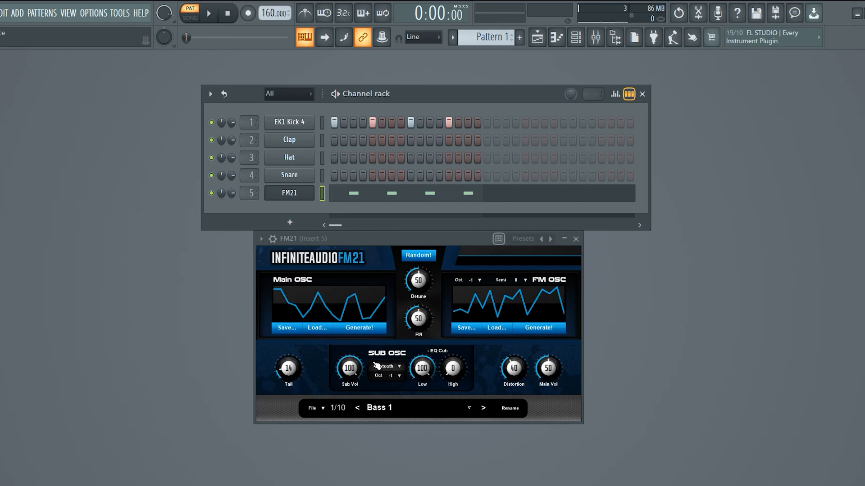
click(396, 369)
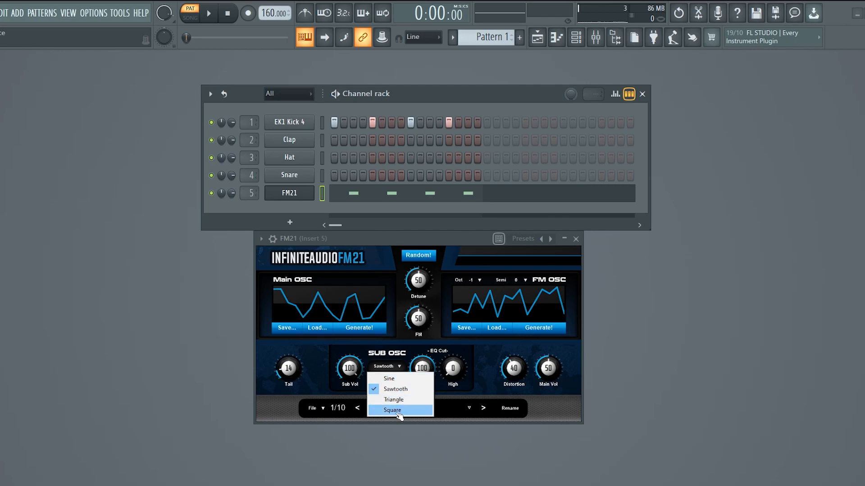
click(415, 345)
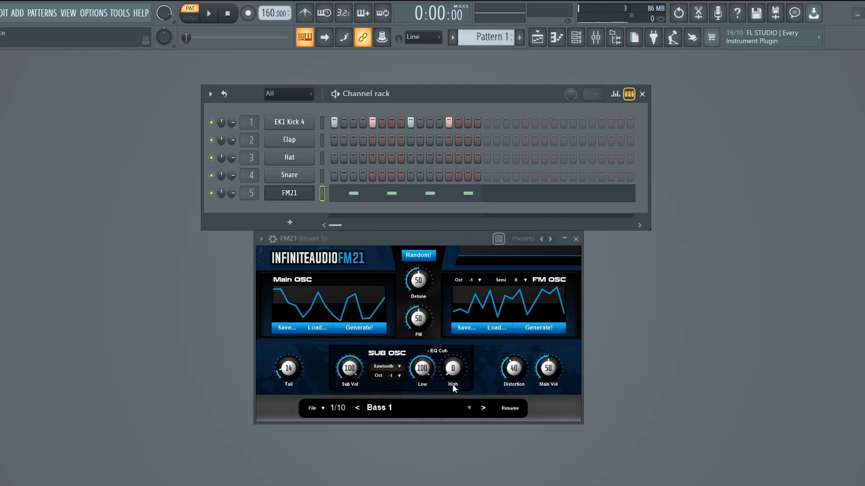
Try the SUB OSC High and Low EQ cuts during playback, leaving High at 0 and Low at 100.
mouse_move(458, 374)
mouse_down()
mouse_move(458, 328)
mouse_move(458, 374)
mouse_up()
click(215, 15)
mouse_move(454, 369)
mouse_down()
mouse_move(454, 317)
mouse_move(454, 371)
mouse_up()
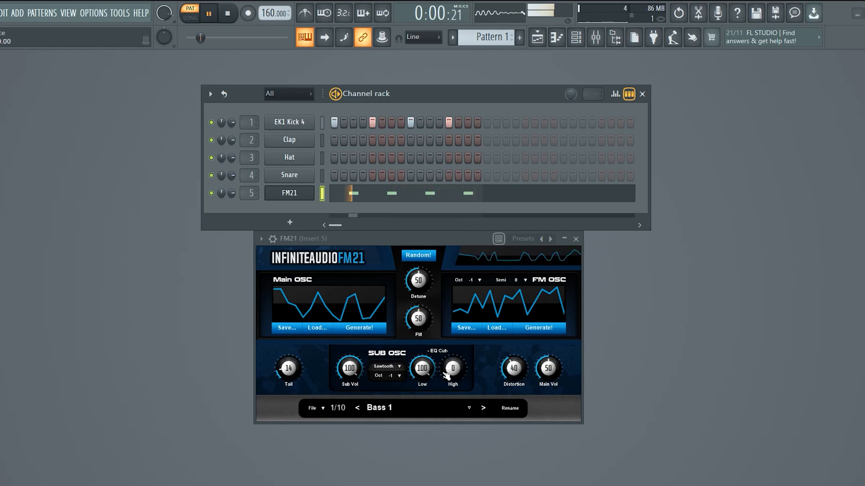
click(228, 14)
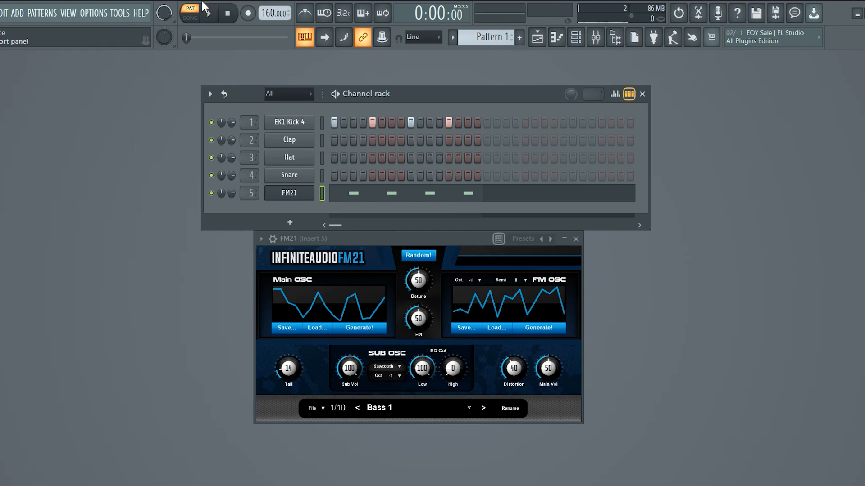
click(208, 14)
drag(422, 369, 452, 368)
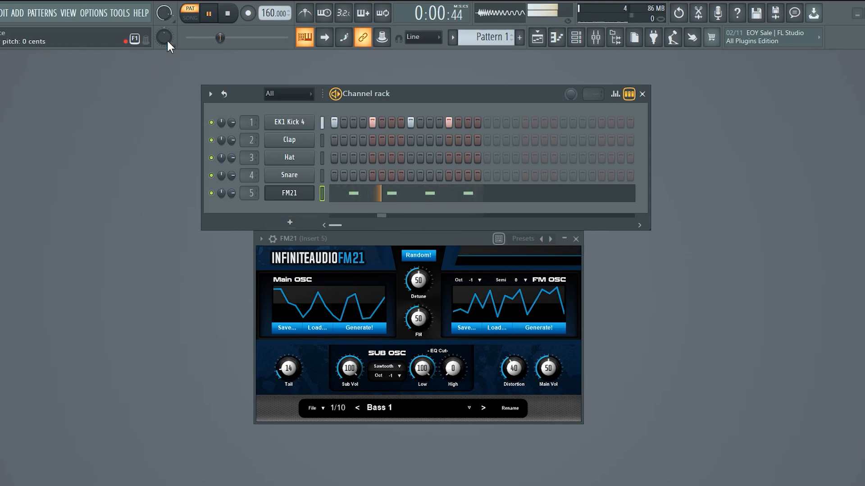
click(228, 13)
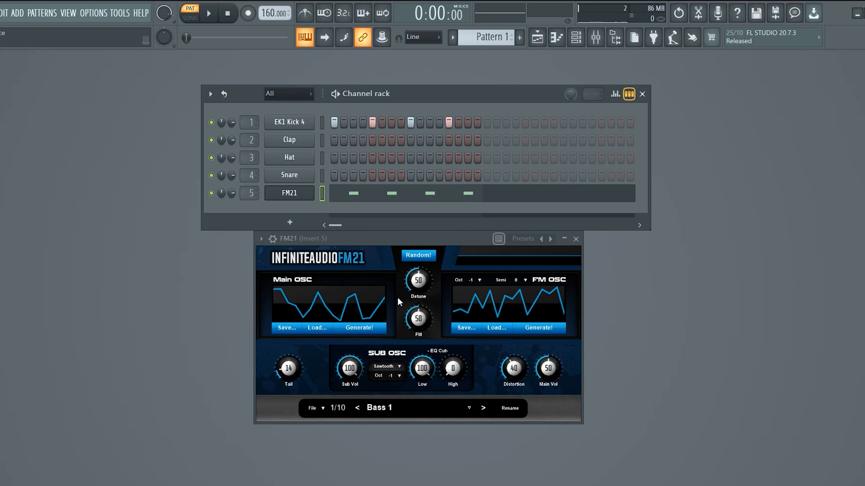
Lower the Distortion to 0, raise it to 72 while the pattern plays, then stop playback.
drag(521, 370, 521, 392)
click(216, 15)
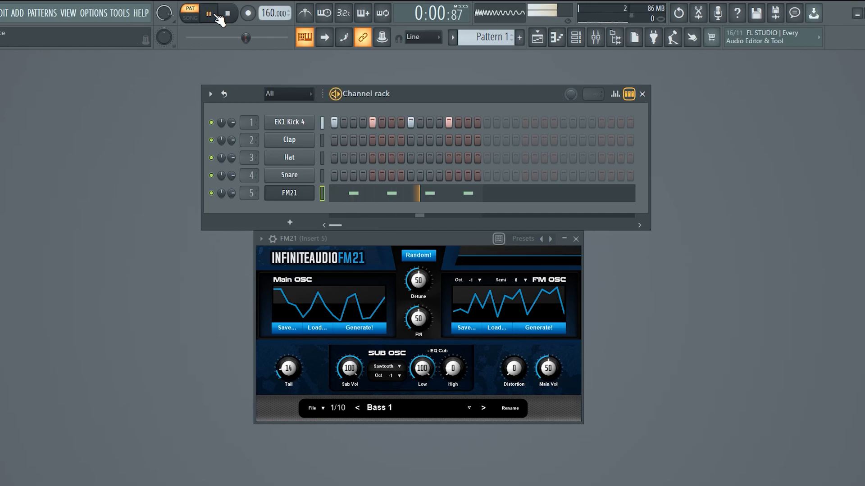
drag(515, 369, 514, 328)
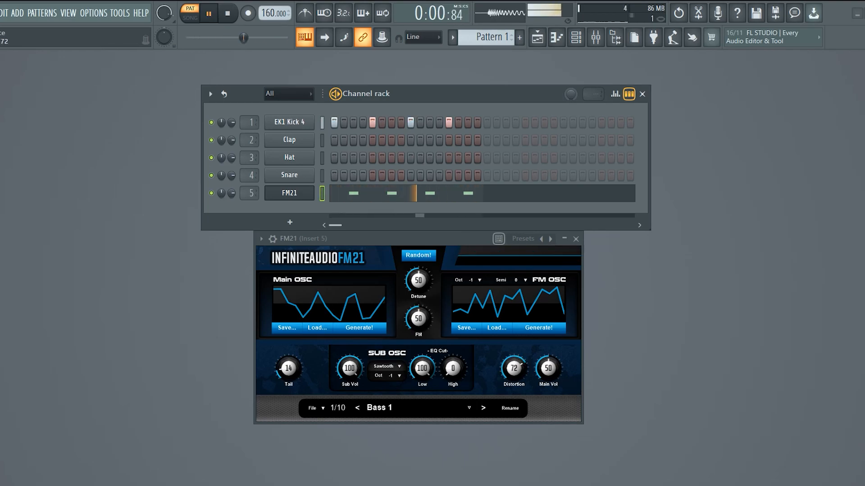
click(229, 14)
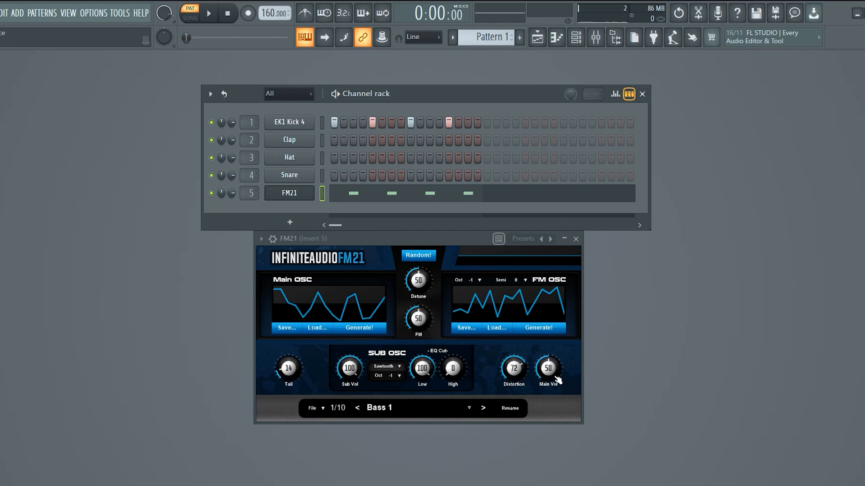
Try different Main Vol levels while the pattern plays, return to 50, and stop playback.
click(209, 14)
drag(550, 387, 550, 383)
click(228, 13)
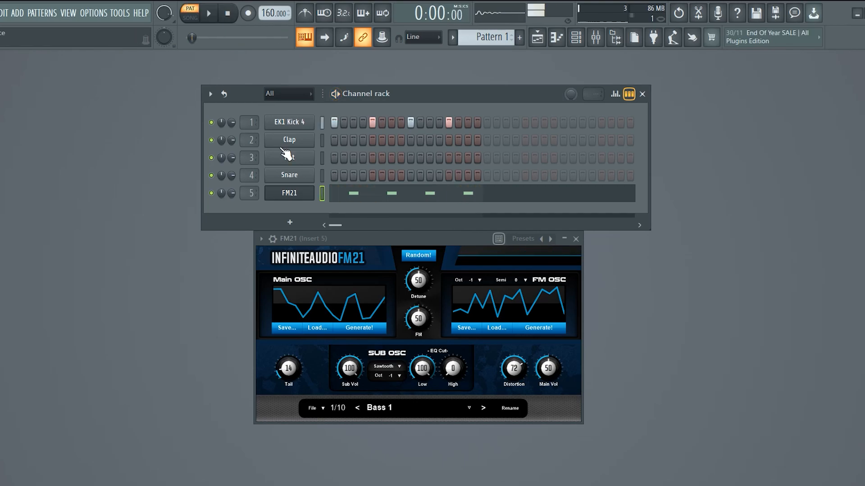
Look through the list of bass presets, then step two presets forward and back to Bass 1.
click(398, 408)
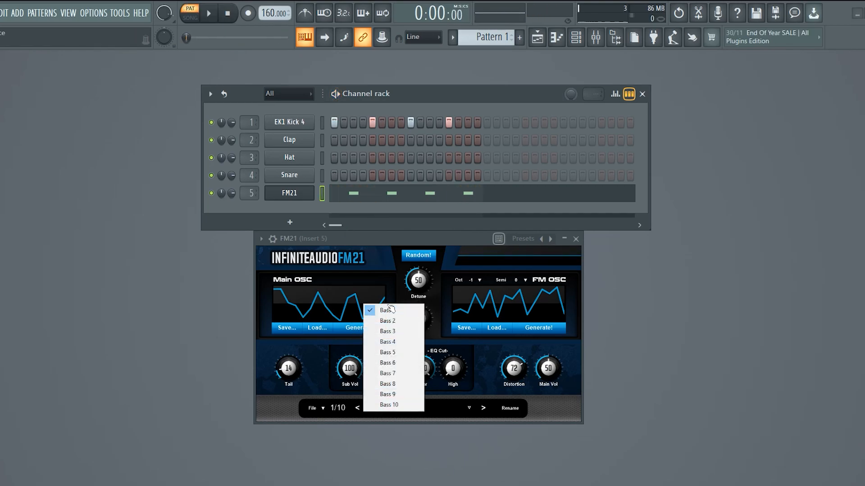
click(478, 423)
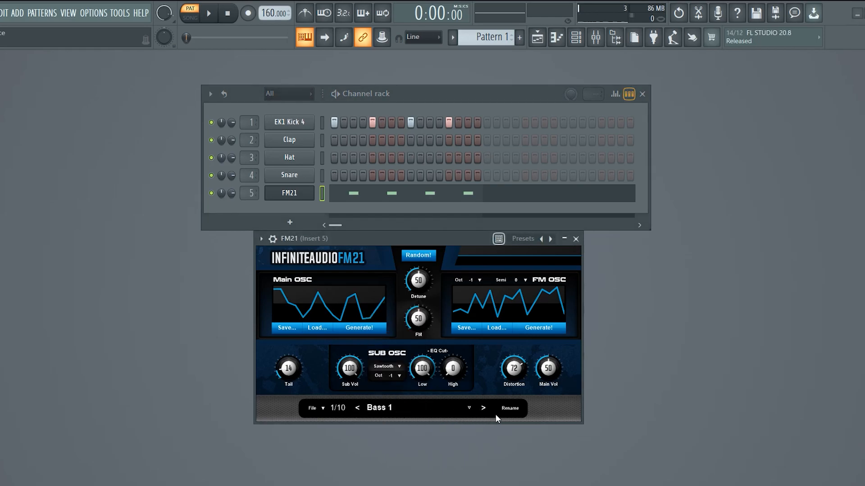
click(483, 408)
click(483, 408)
click(484, 408)
click(359, 408)
click(359, 408)
click(359, 408)
Rename the current preset as Test and view the options for saving and loading programs and banks.
click(511, 409)
text(Test)
key(Return)
click(321, 408)
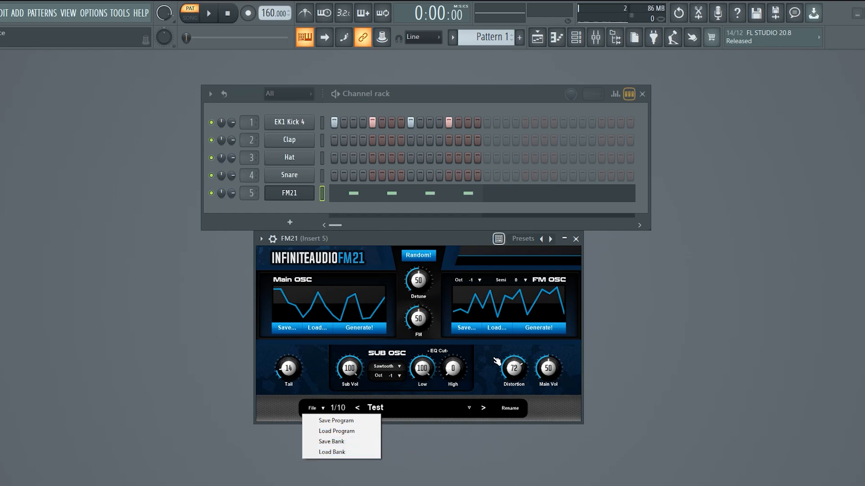
click(482, 371)
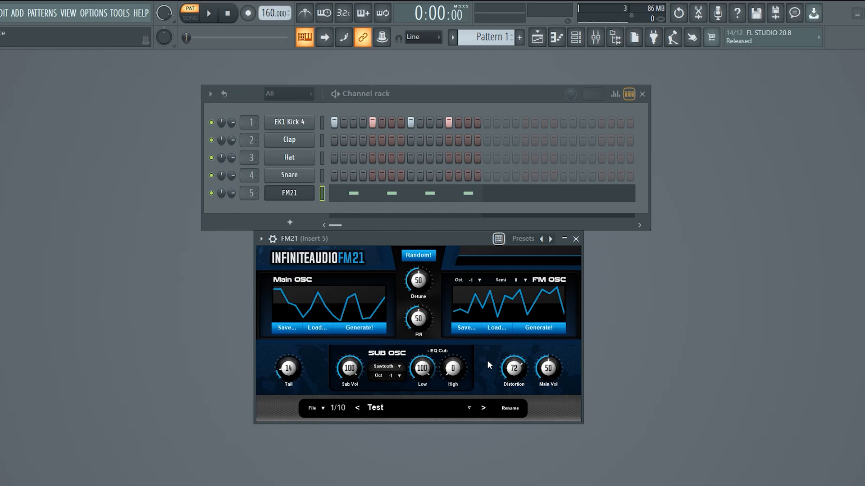